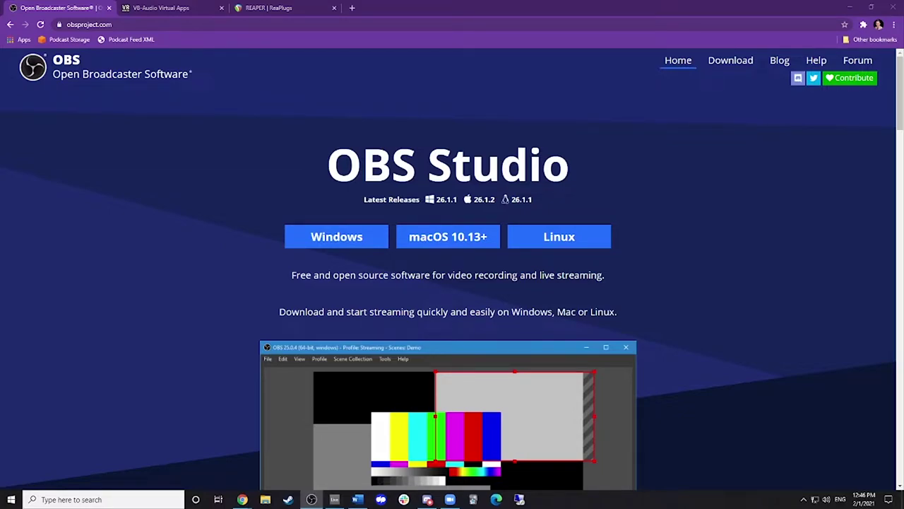
Visit the VB-Audio virtual cable page and the REAPER ReaPlugs download page in Chrome
left_click(183, 5)
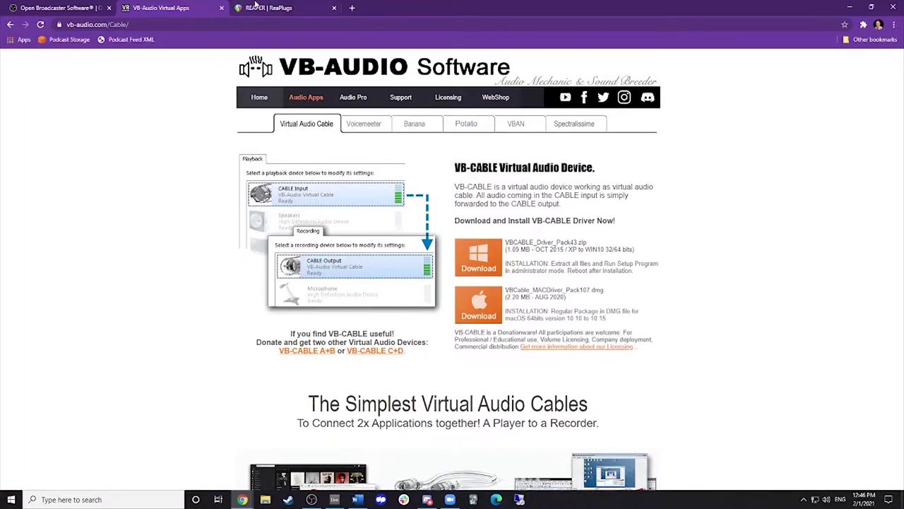
left_click(276, 7)
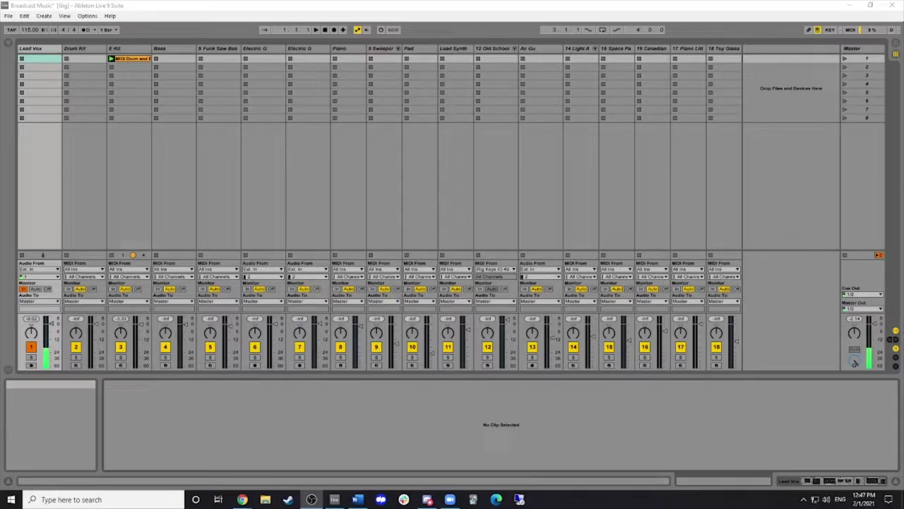
Show the ReaStream plug-in window on Ableton's Master track, sending via local broadcast
left_click(863, 48)
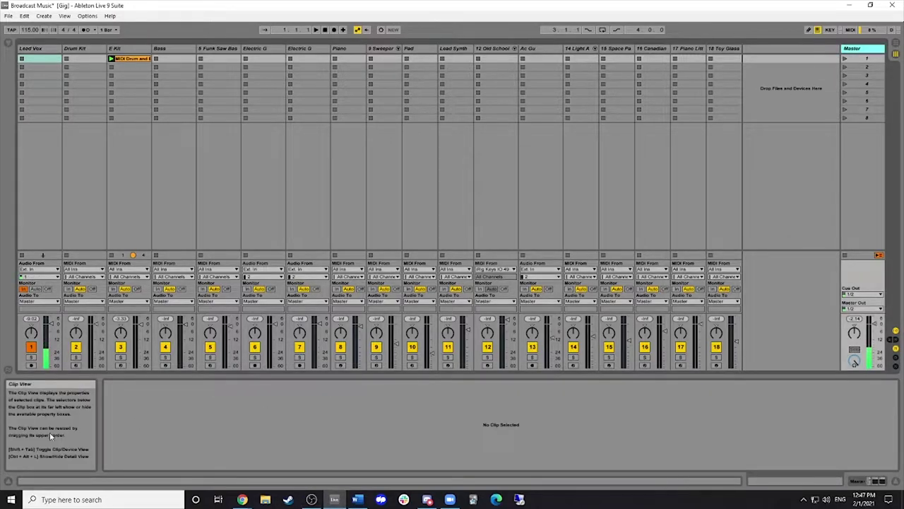
key("shift+Tab")
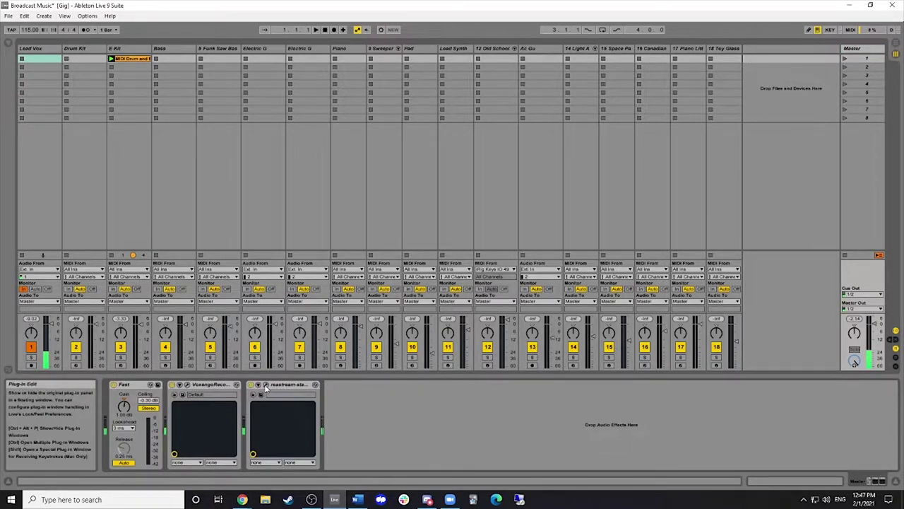
left_click(266, 386)
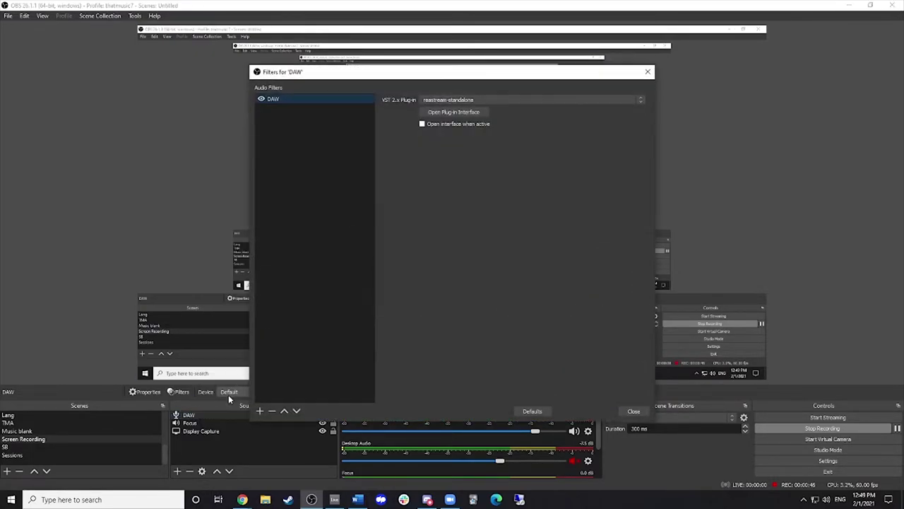
Keep reastream-standalone as the DAW filter's plug-in and set it to receive audio/MIDI
left_click(261, 411)
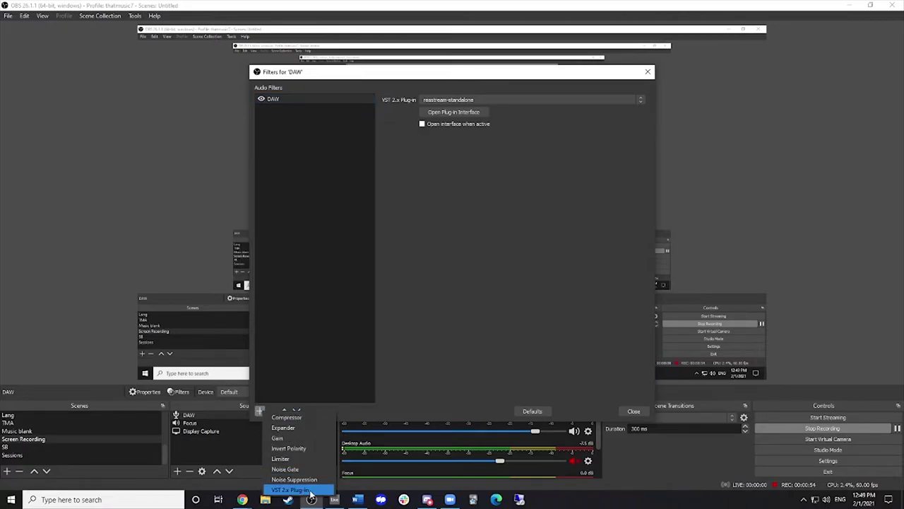
left_click(423, 308)
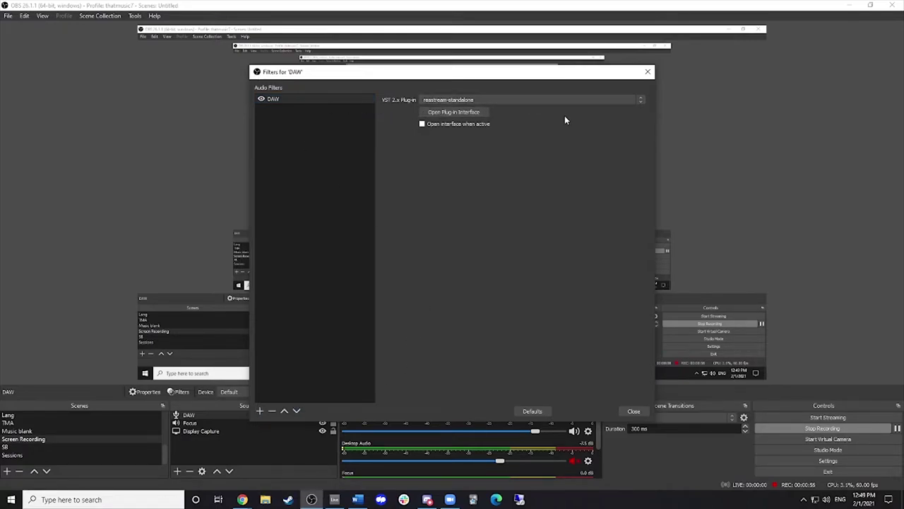
left_click(513, 101)
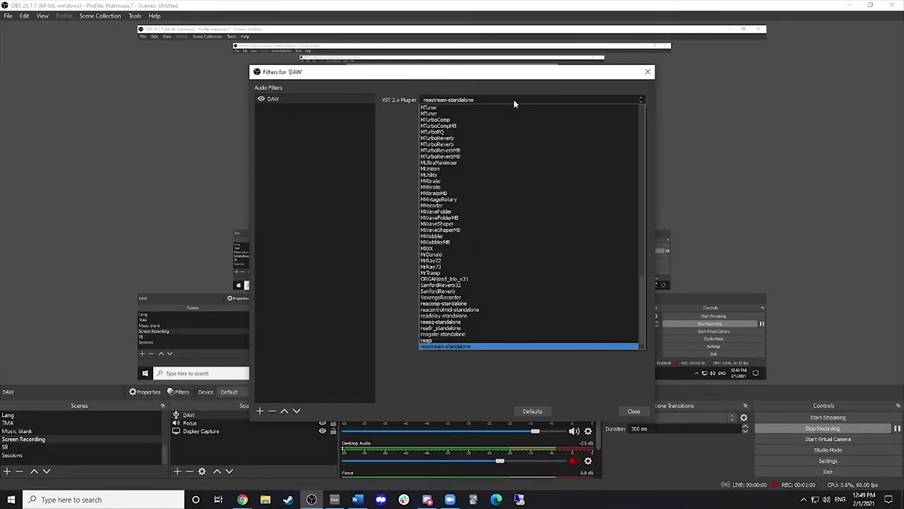
left_click(514, 99)
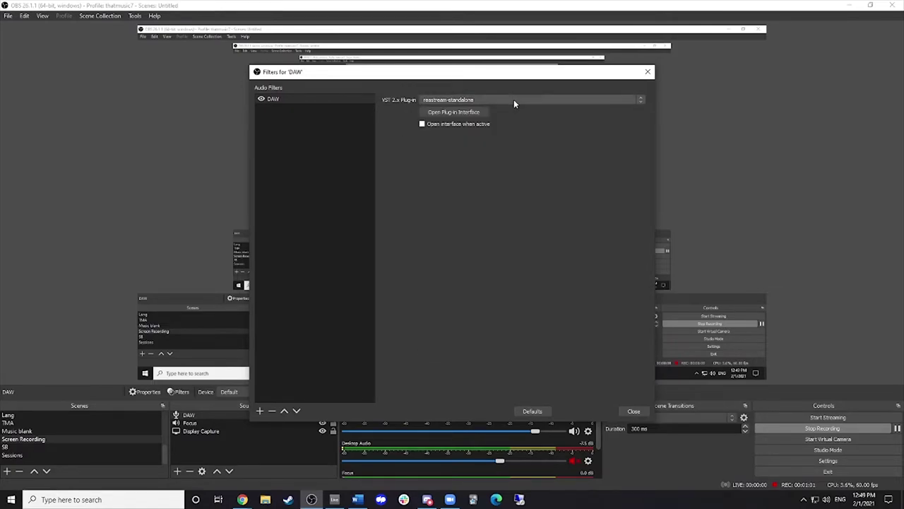
left_click(466, 115)
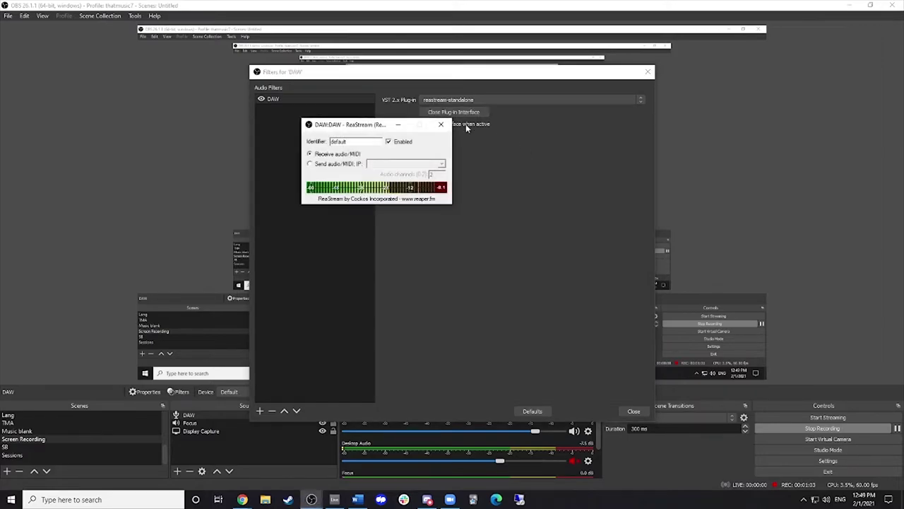
left_click(309, 153)
left_click(441, 124)
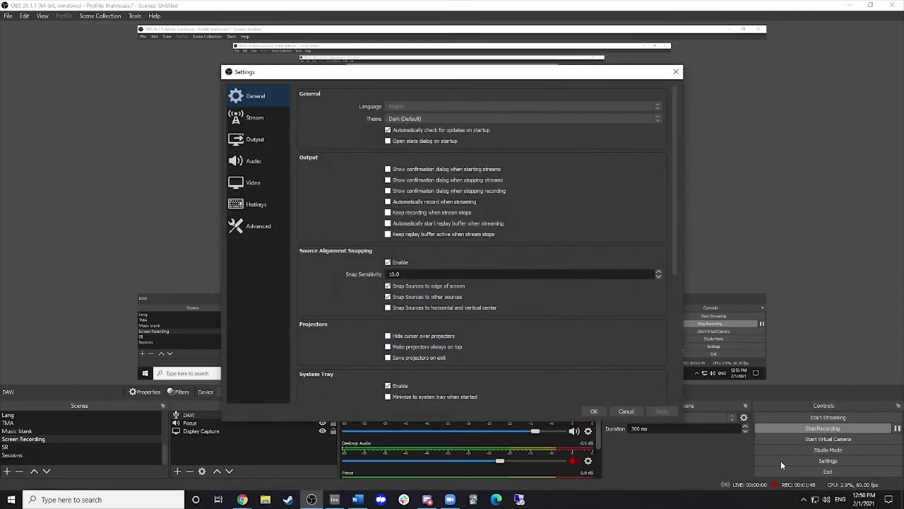
Show the Audio page of OBS Settings with monitoring on Speakers (VB-Audio Virtual Cable)
left_click(263, 166)
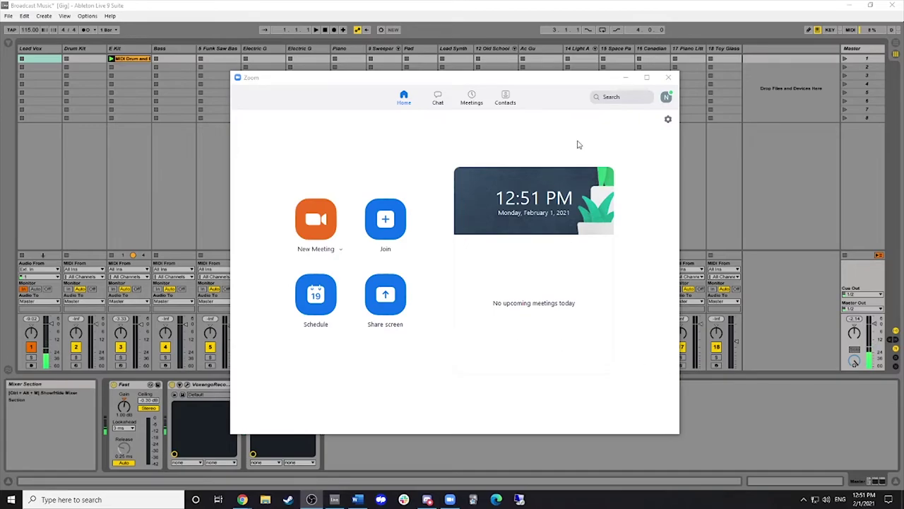
Choose CABLE Output (VB-Audio Virtual Cable) as the microphone in Zoom's audio settings
left_click(668, 119)
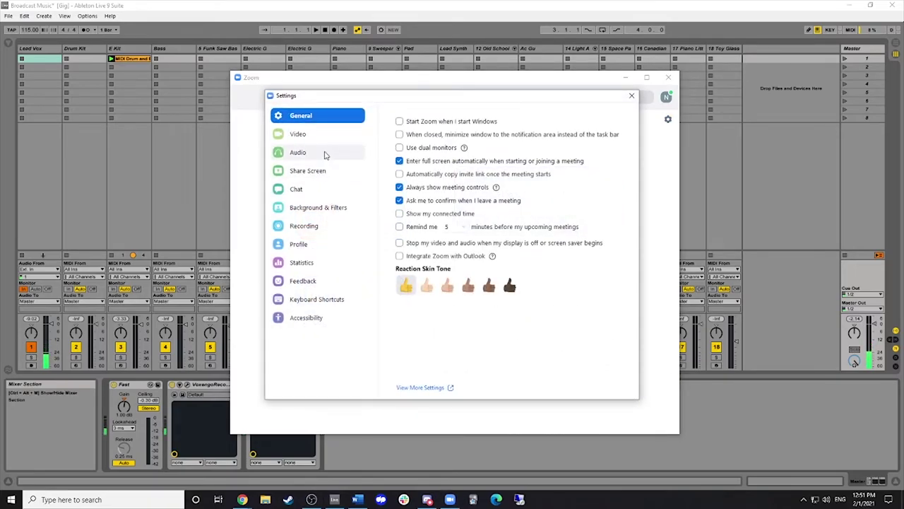
left_click(325, 158)
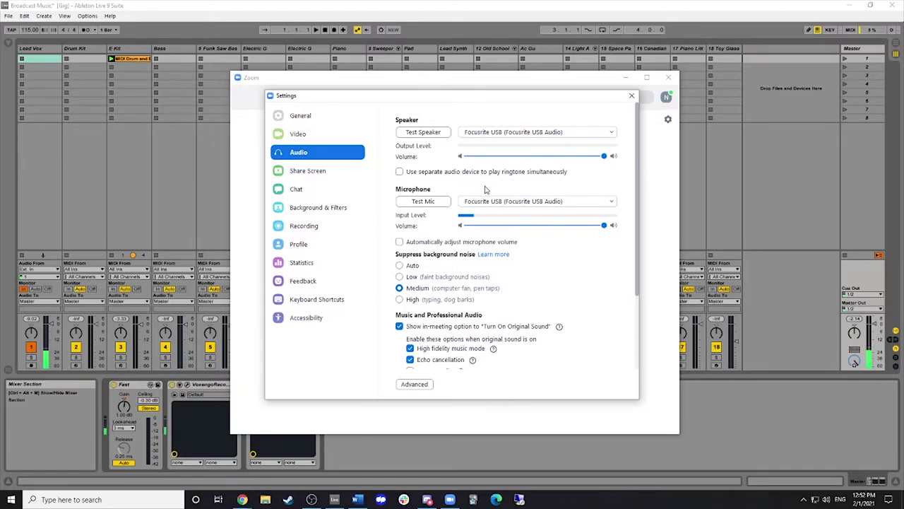
mouse_move(537, 201)
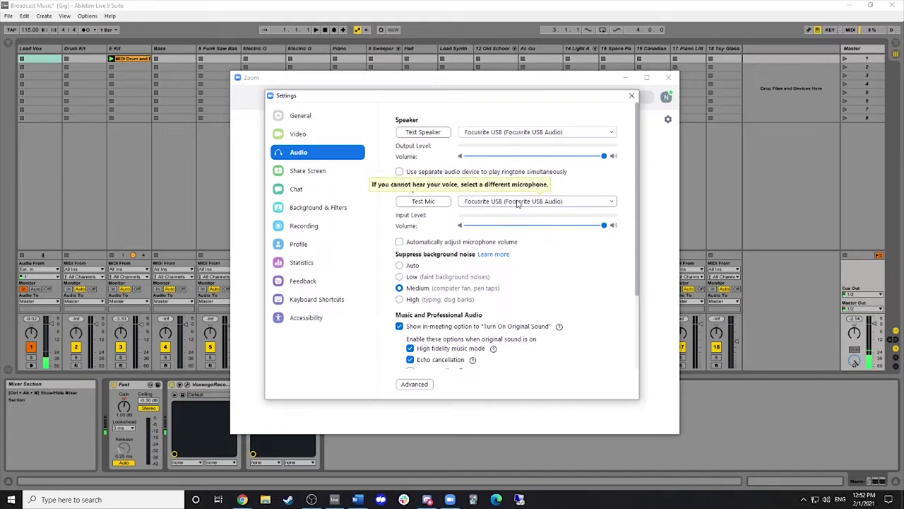
left_click(518, 203)
left_click(557, 296)
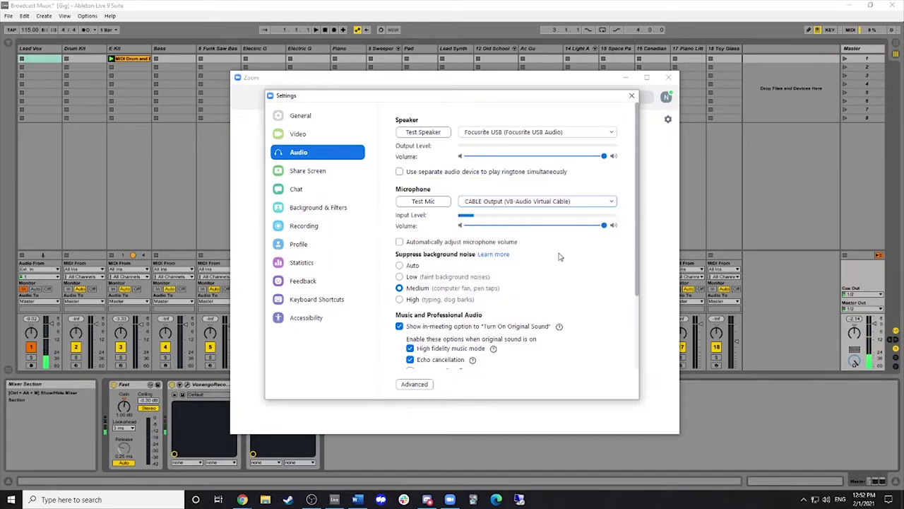